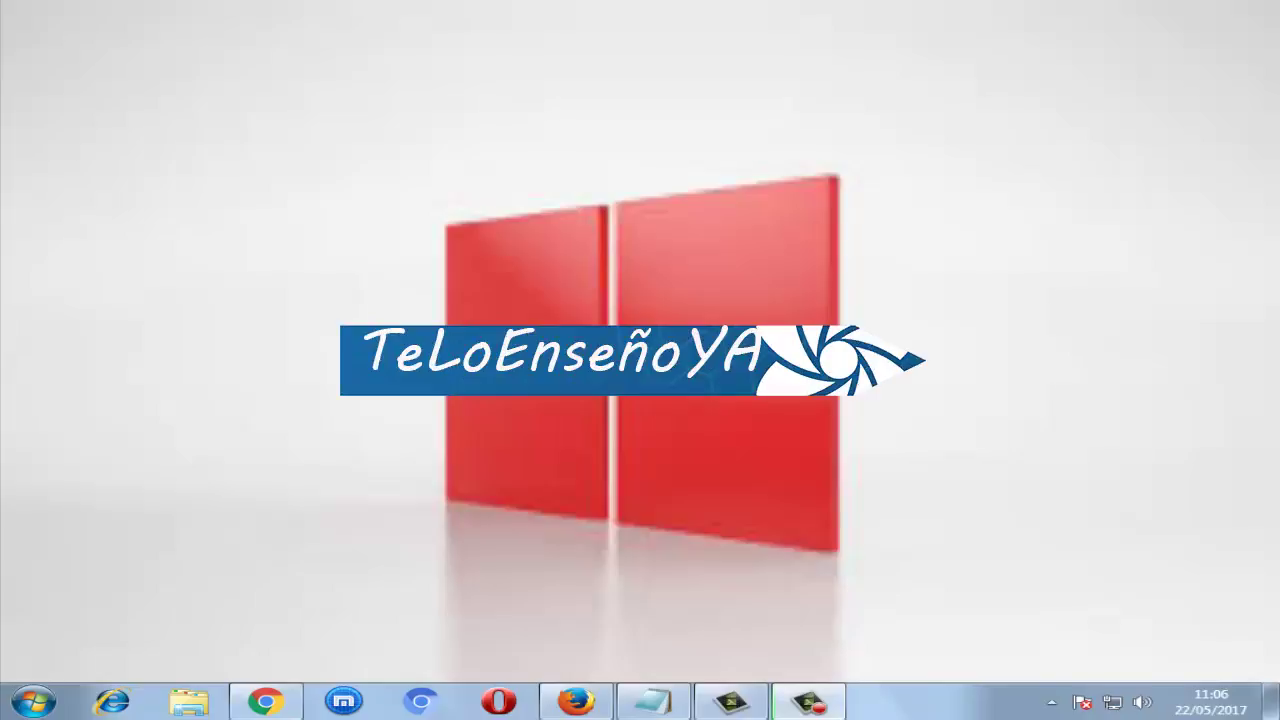
Search for cmd and run it as administrator, closing the console window without entering a command
{"action": "left_click", "coordinate": [10, 688]}
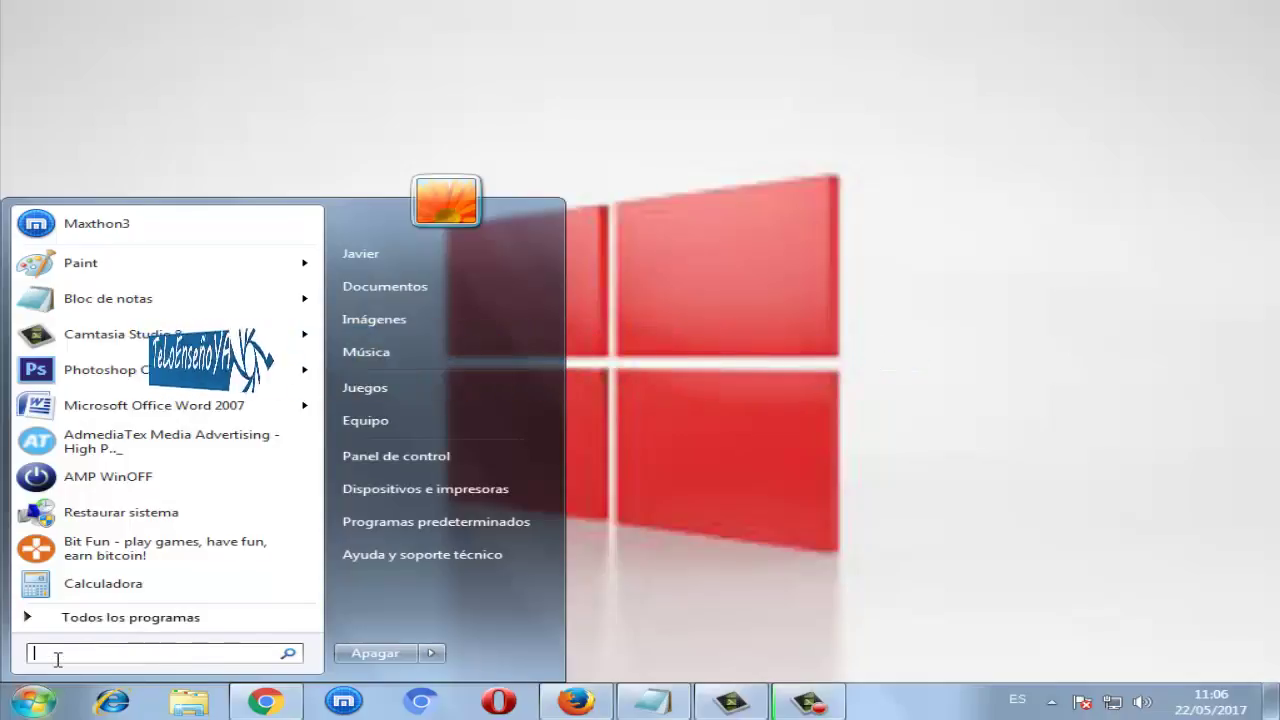
{"action": "type", "text": "cmd"}
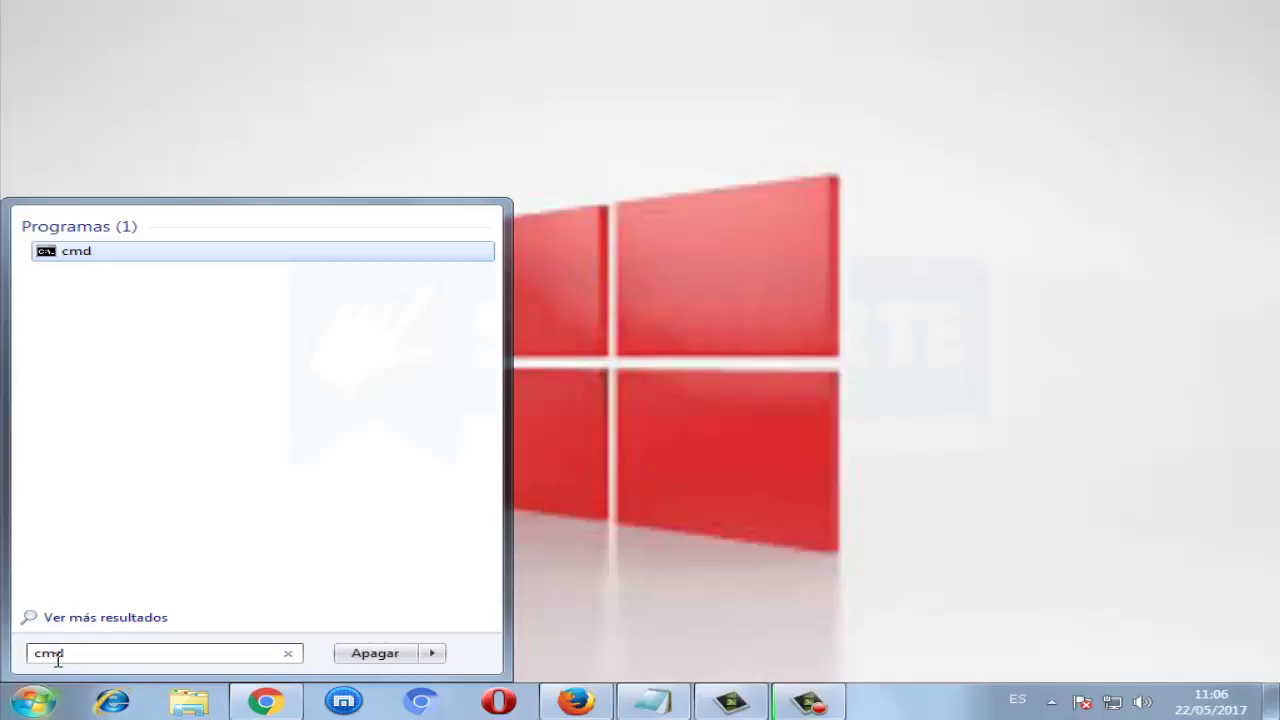
{"action": "right_click", "coordinate": [70, 265]}
{"action": "left_click", "coordinate": [145, 290]}
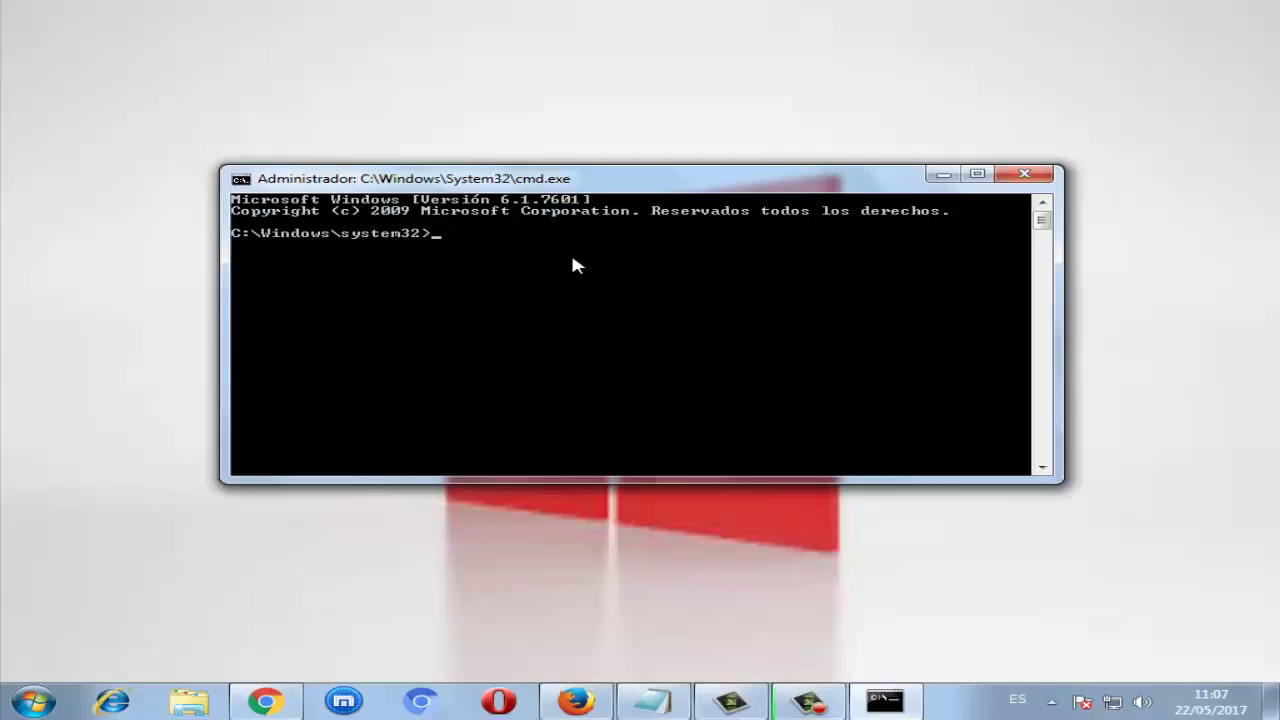
{"action": "left_click", "coordinate": [1024, 175]}
{"action": "right_click", "coordinate": [474, 183]}
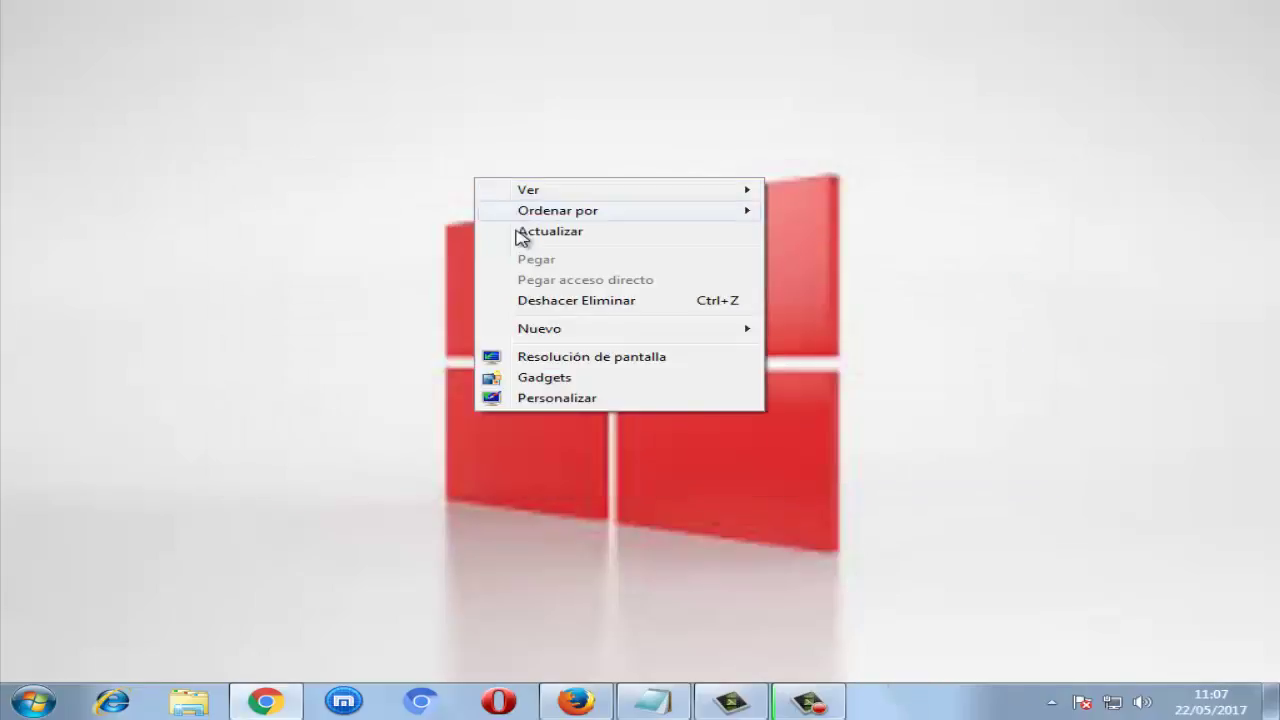
{"action": "left_click", "coordinate": [490, 225]}
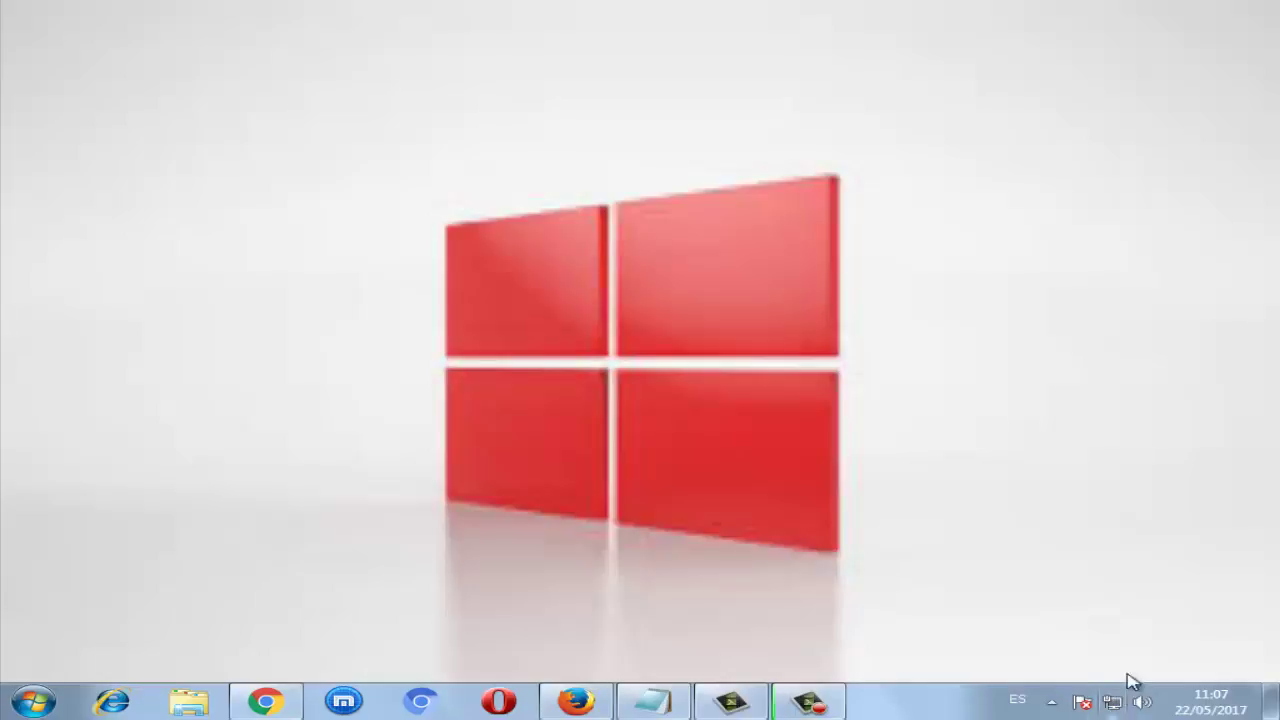
Open the properties of Conexión de área local from the Centro de redes y recursos compartidos, dismissing the colour scheme prompt
{"action": "mouse_move", "coordinate": [1118, 703]}
{"action": "right_click", "coordinate": [1118, 703]}
{"action": "left_click", "coordinate": [1088, 686]}
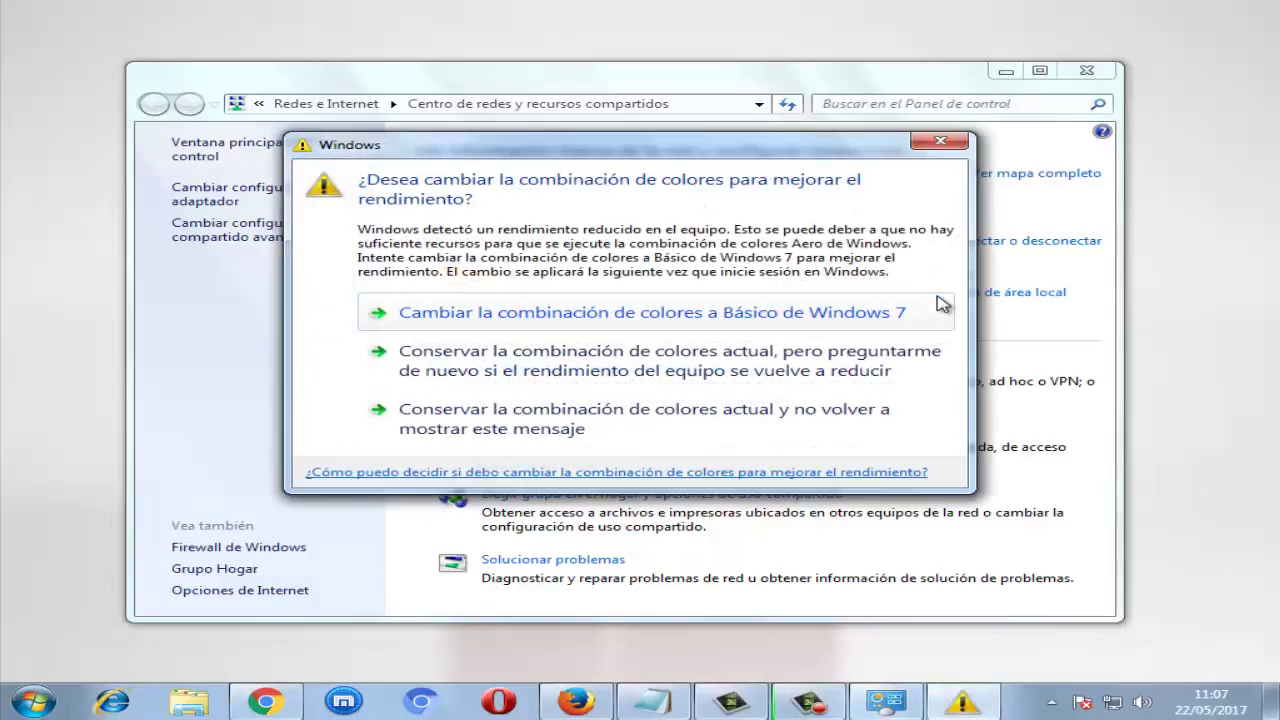
{"action": "left_click", "coordinate": [940, 141]}
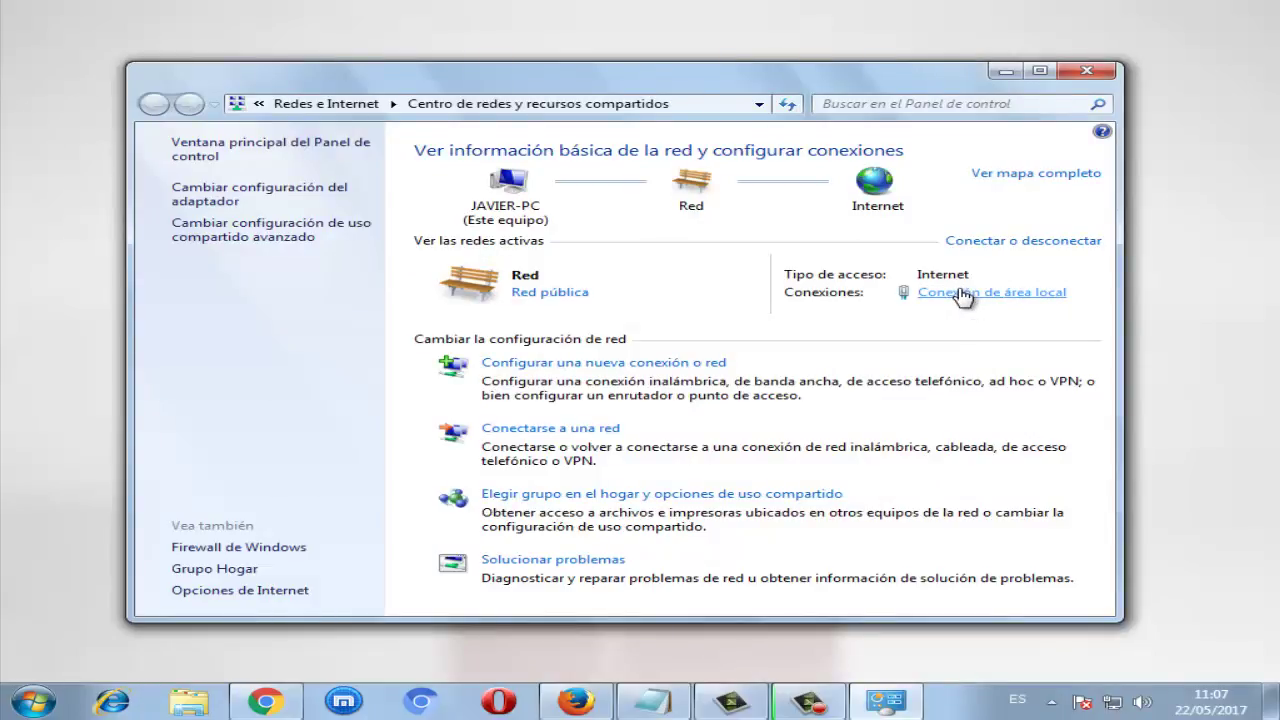
{"action": "left_click", "coordinate": [962, 293]}
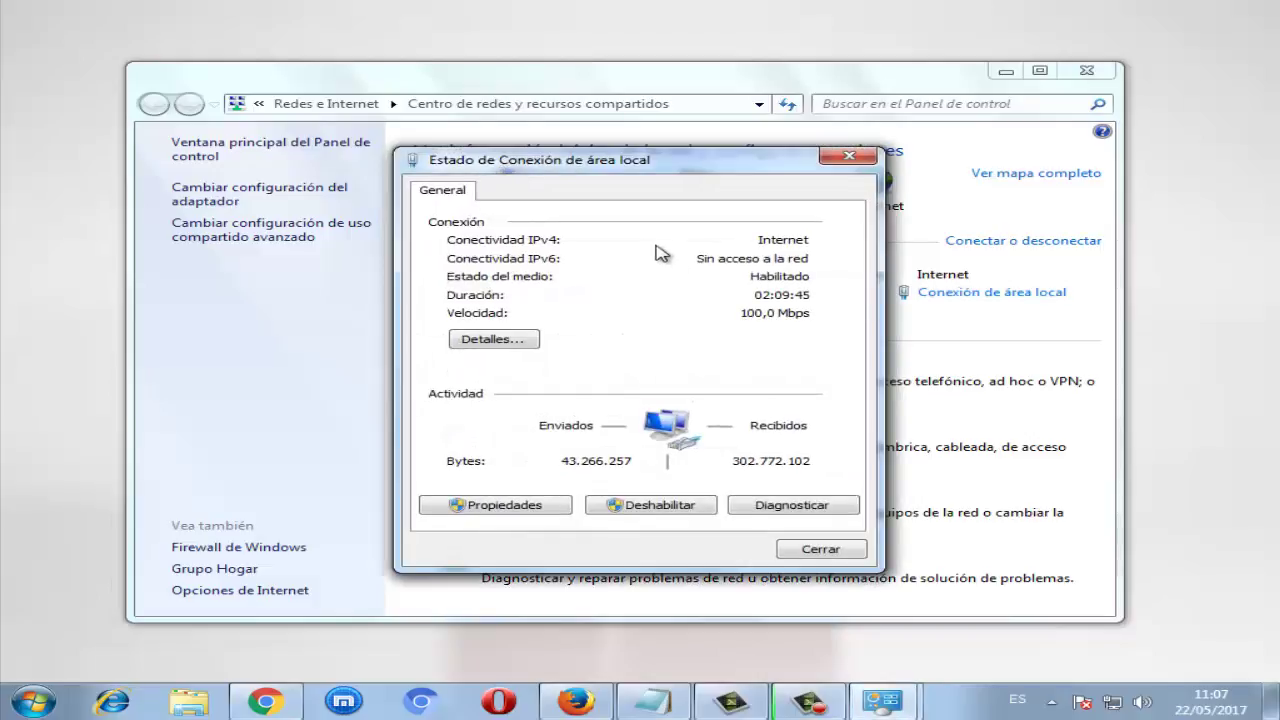
{"action": "left_click", "coordinate": [490, 507]}
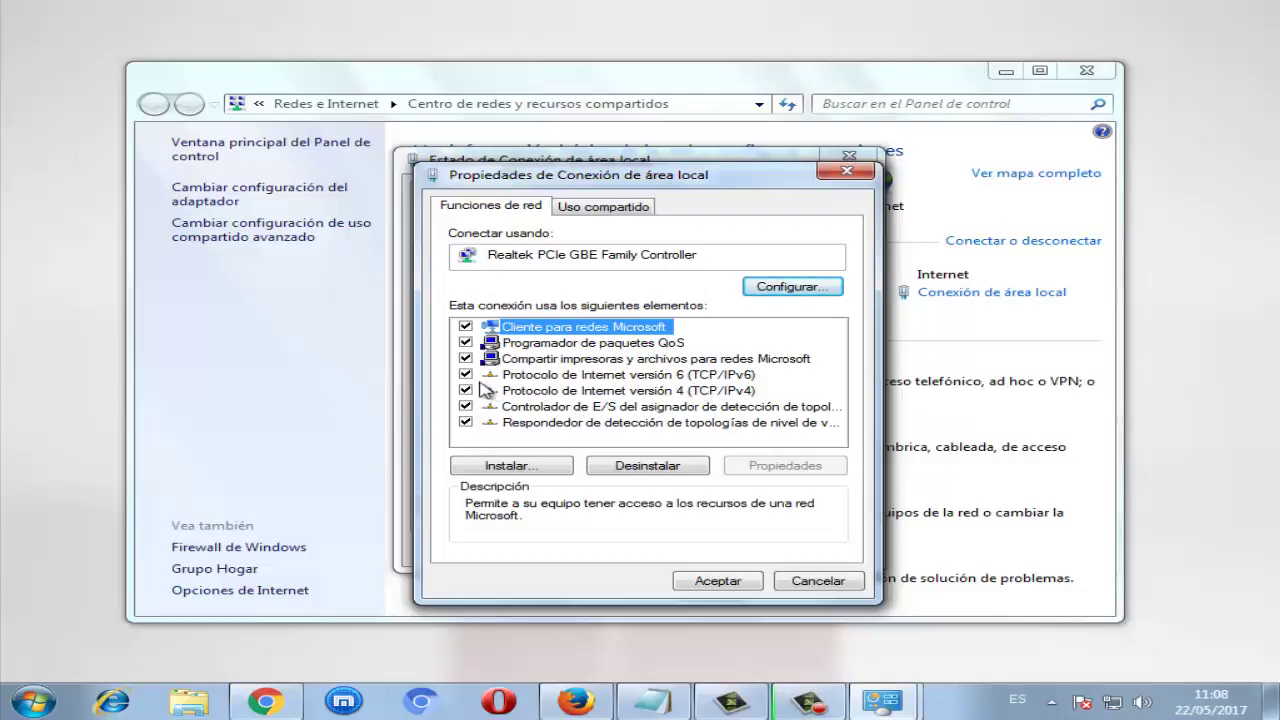
Disable Protocolo de Internet versión 6 (TCP/IPv6) for the local area connection and enable it again
{"action": "left_click", "coordinate": [465, 375]}
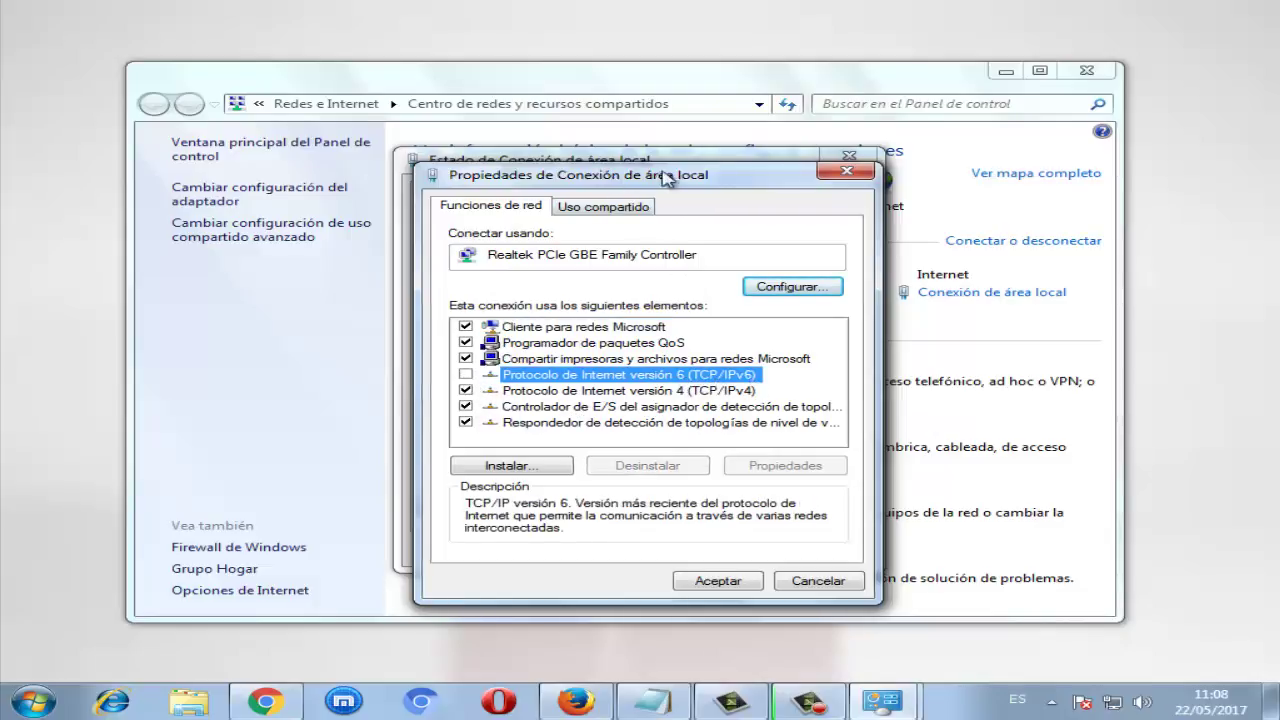
{"action": "left_click_drag", "start_coordinate": [660, 178], "coordinate": [480, 153]}
{"action": "left_click", "coordinate": [357, 353]}
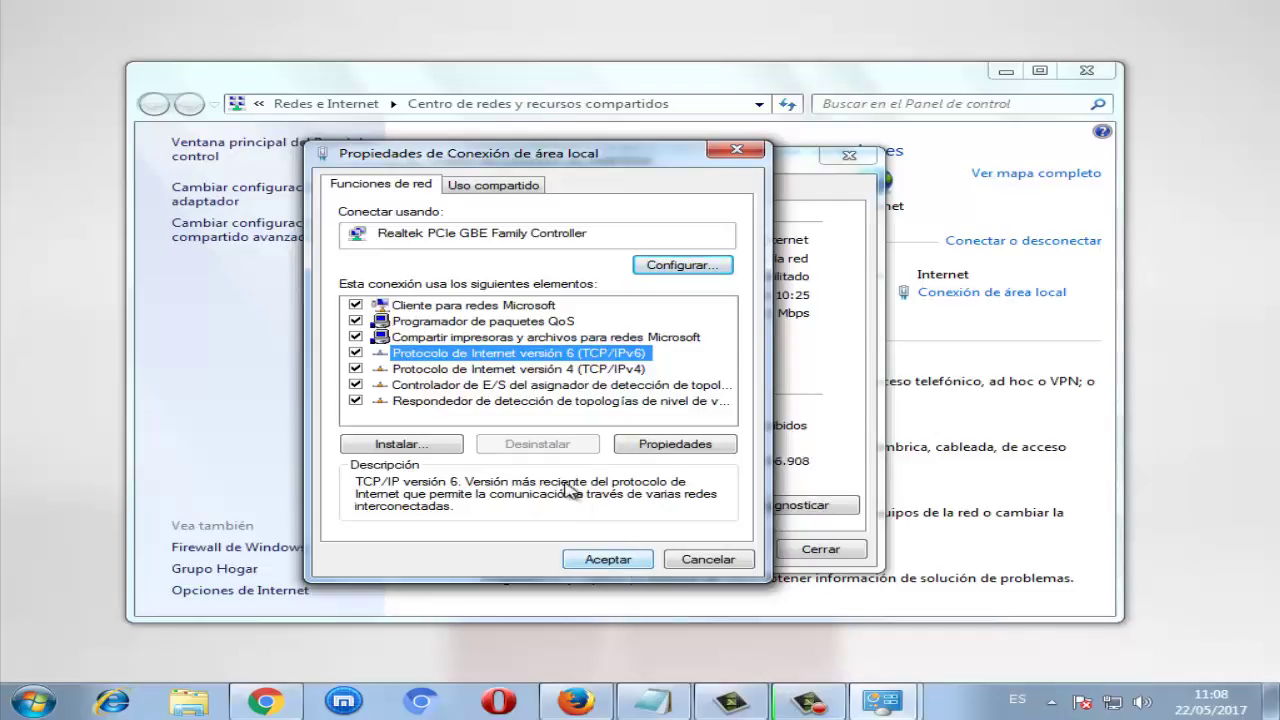
Examine the descriptions of the two topology detection items and Cliente para redes Microsoft in the connection's element list
{"action": "left_click", "coordinate": [487, 404]}
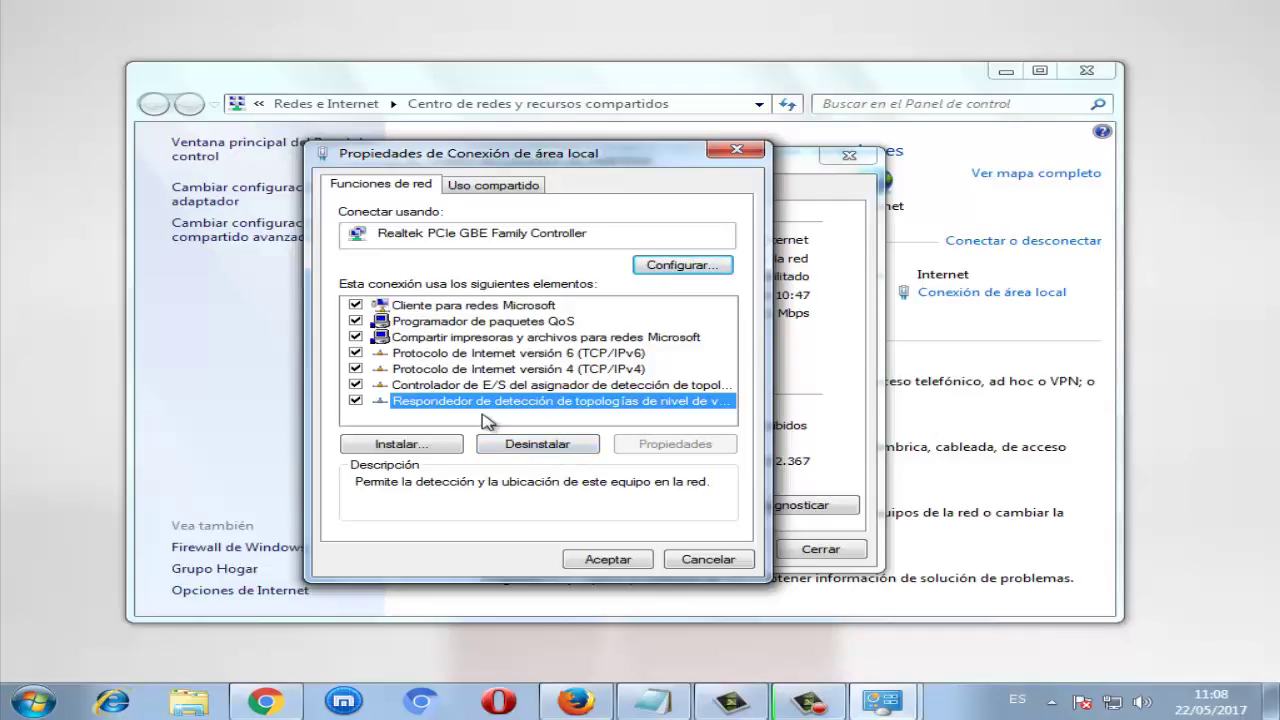
{"action": "left_click", "coordinate": [407, 388]}
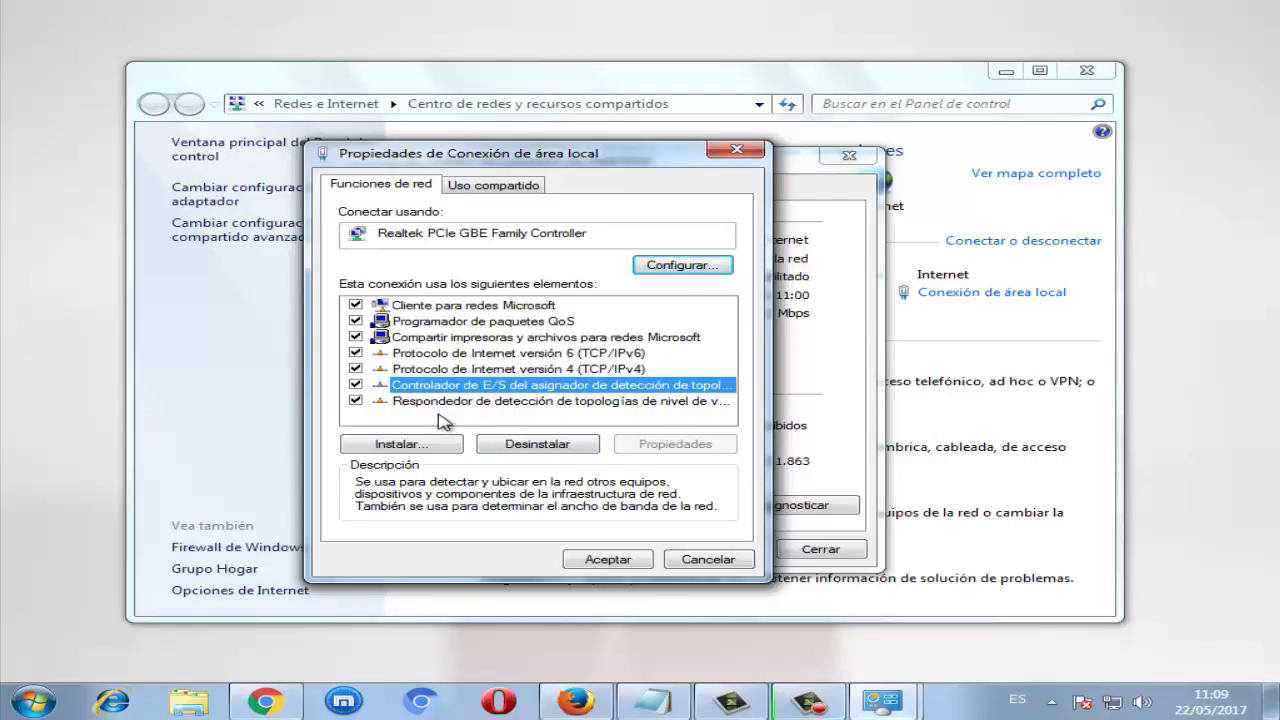
{"action": "left_click", "coordinate": [430, 309]}
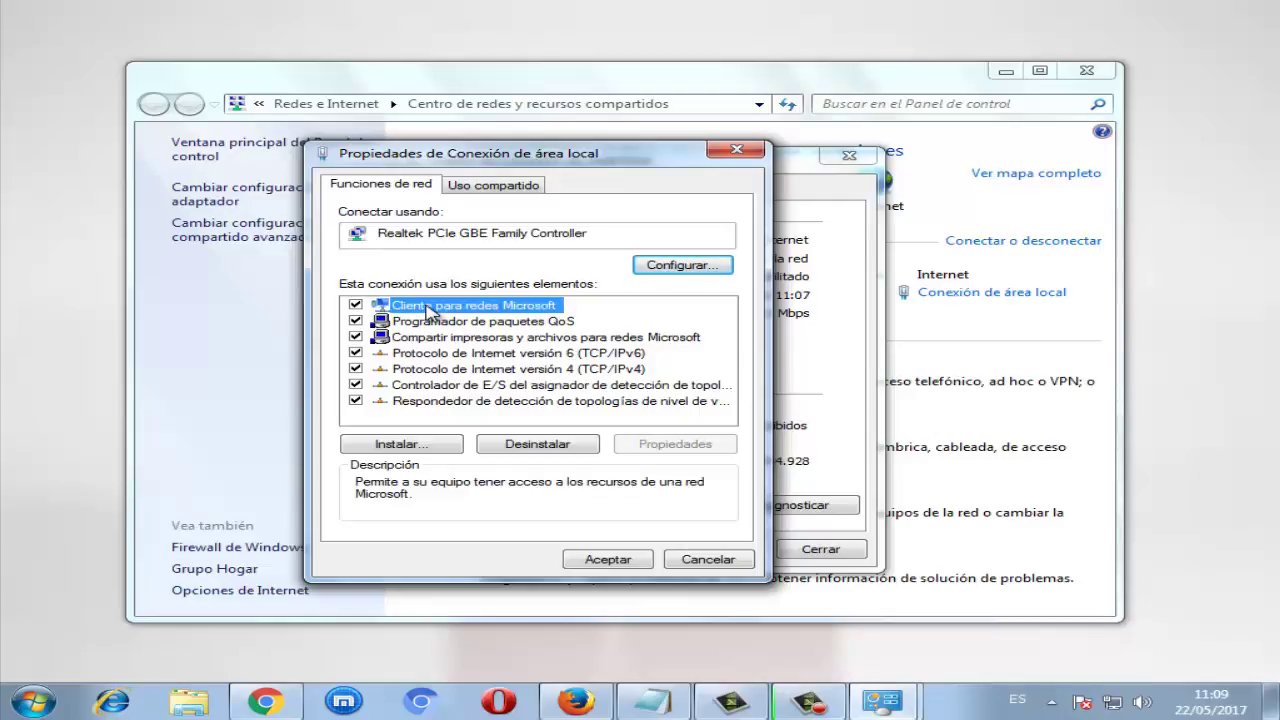
Choose Reliable Multicast Protocol as a network protocol to install for the connection, and cancel without installing it
{"action": "left_click", "coordinate": [439, 452]}
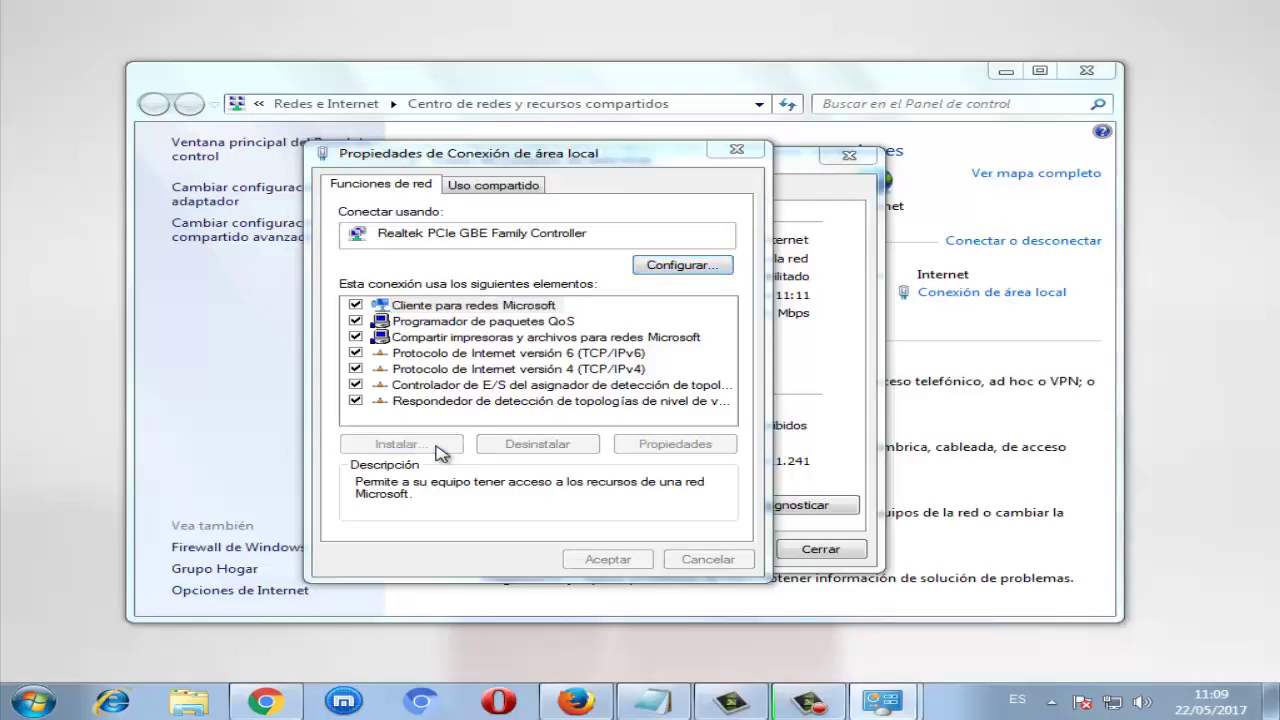
{"action": "left_click_drag", "start_coordinate": [521, 192], "coordinate": [880, 197]}
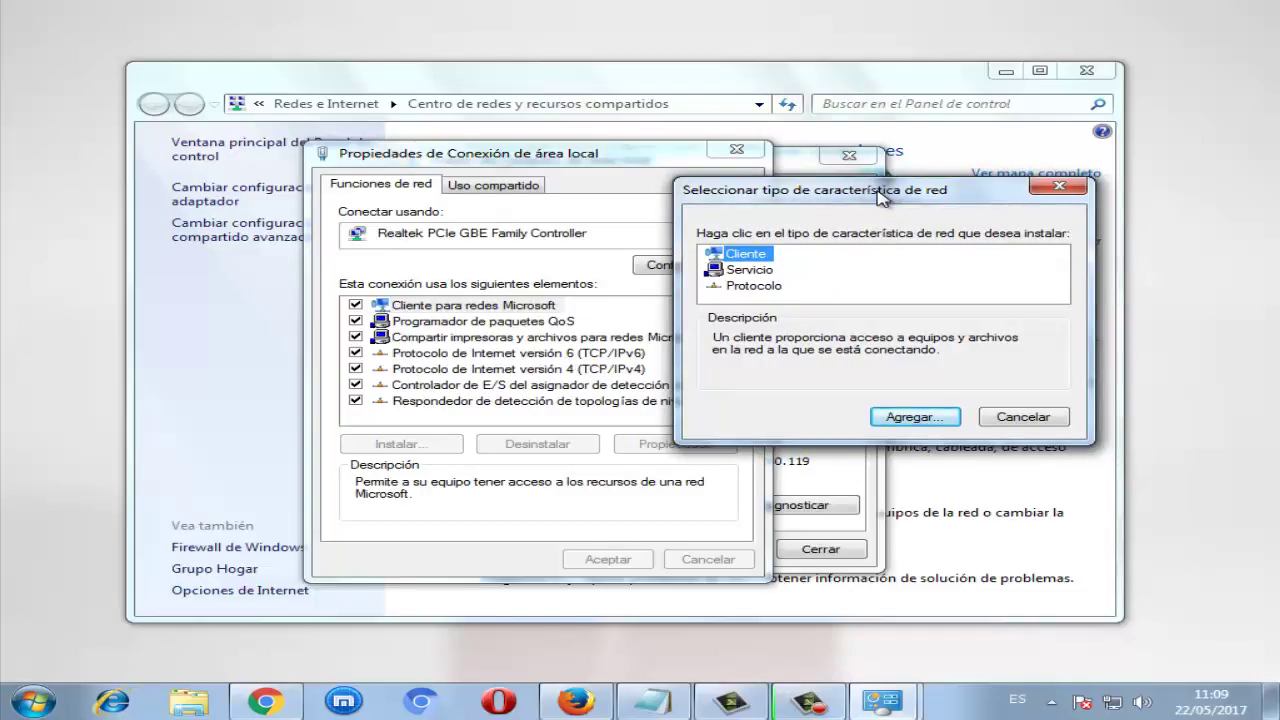
{"action": "left_click", "coordinate": [778, 286]}
{"action": "left_click", "coordinate": [926, 422]}
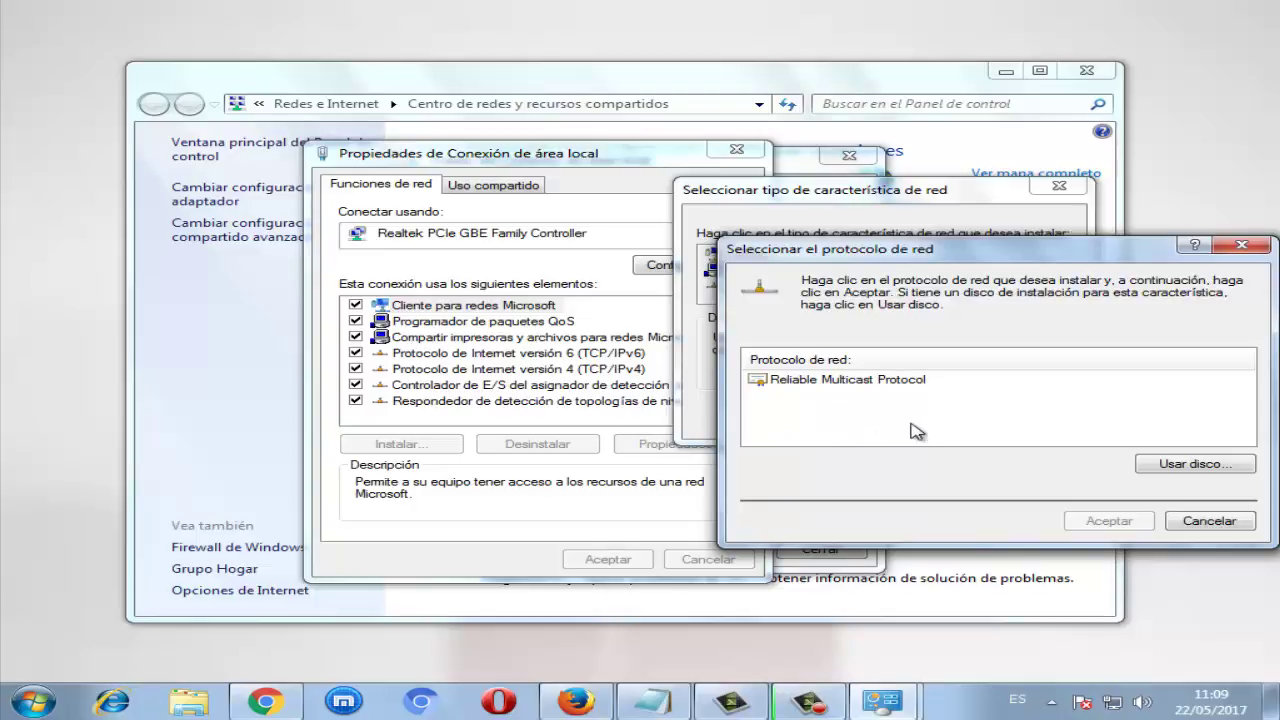
{"action": "left_click", "coordinate": [806, 388]}
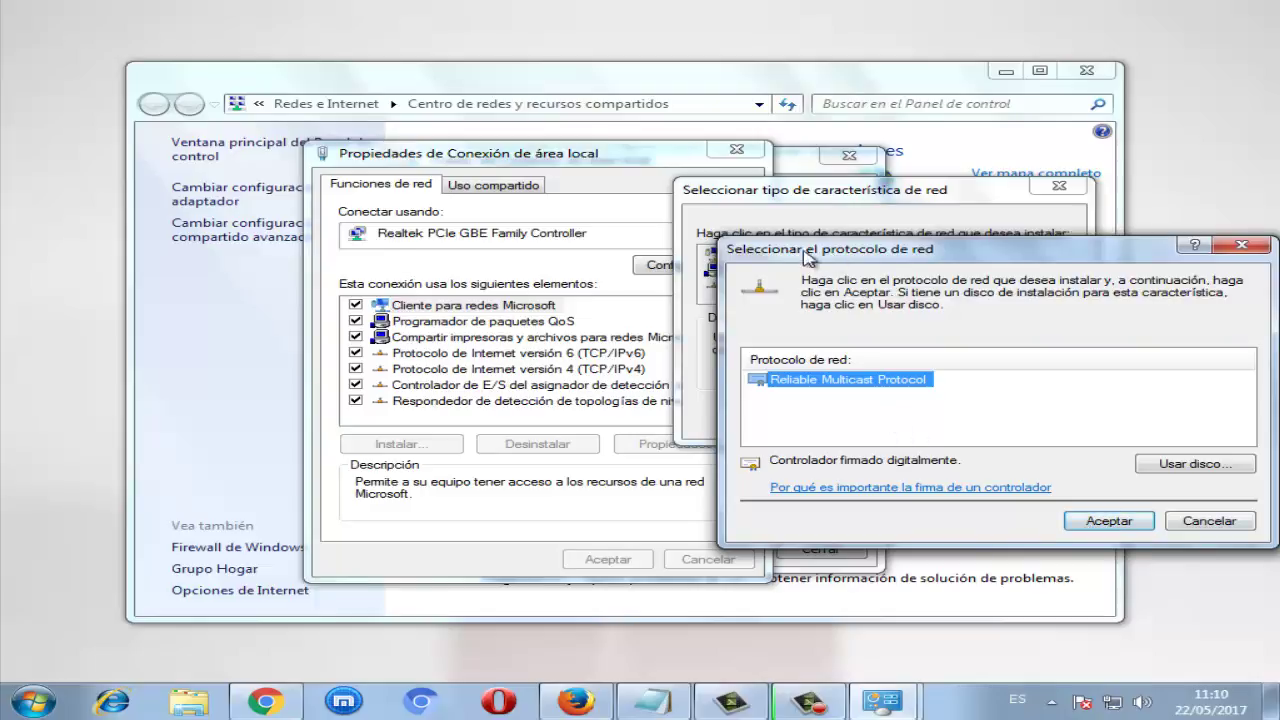
{"action": "left_click_drag", "start_coordinate": [806, 254], "coordinate": [409, 253]}
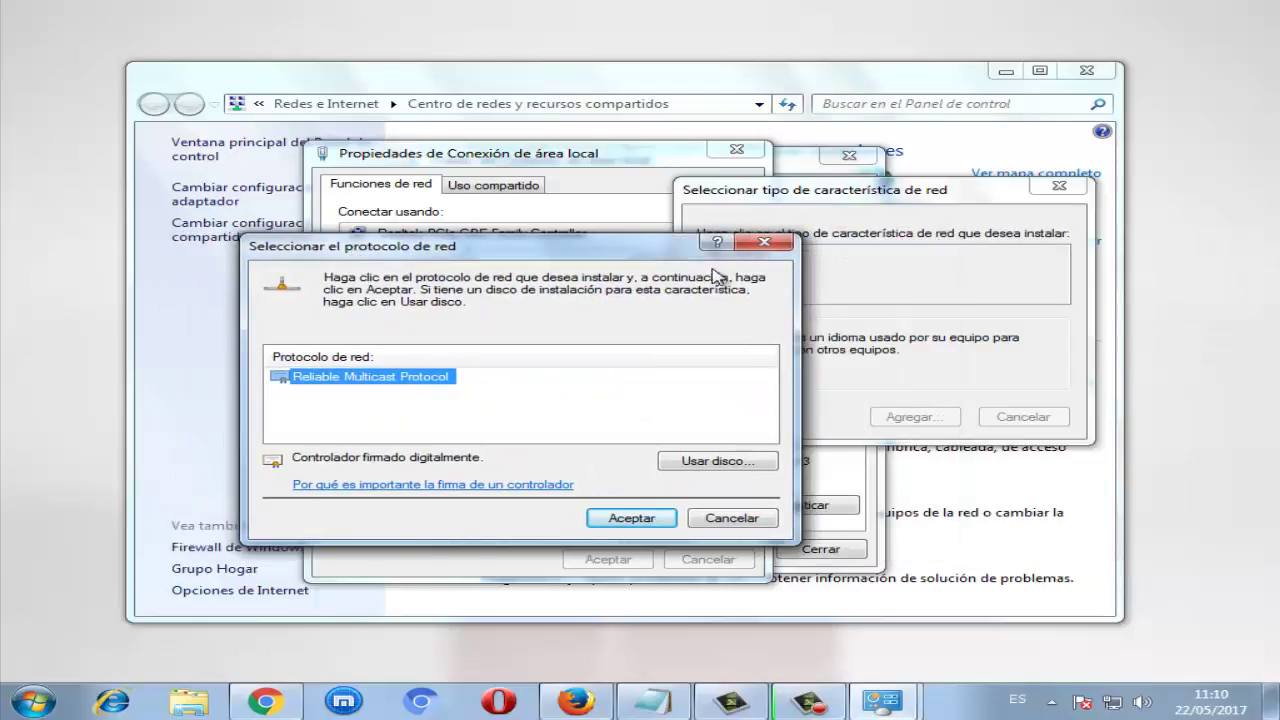
{"action": "left_click", "coordinate": [758, 244]}
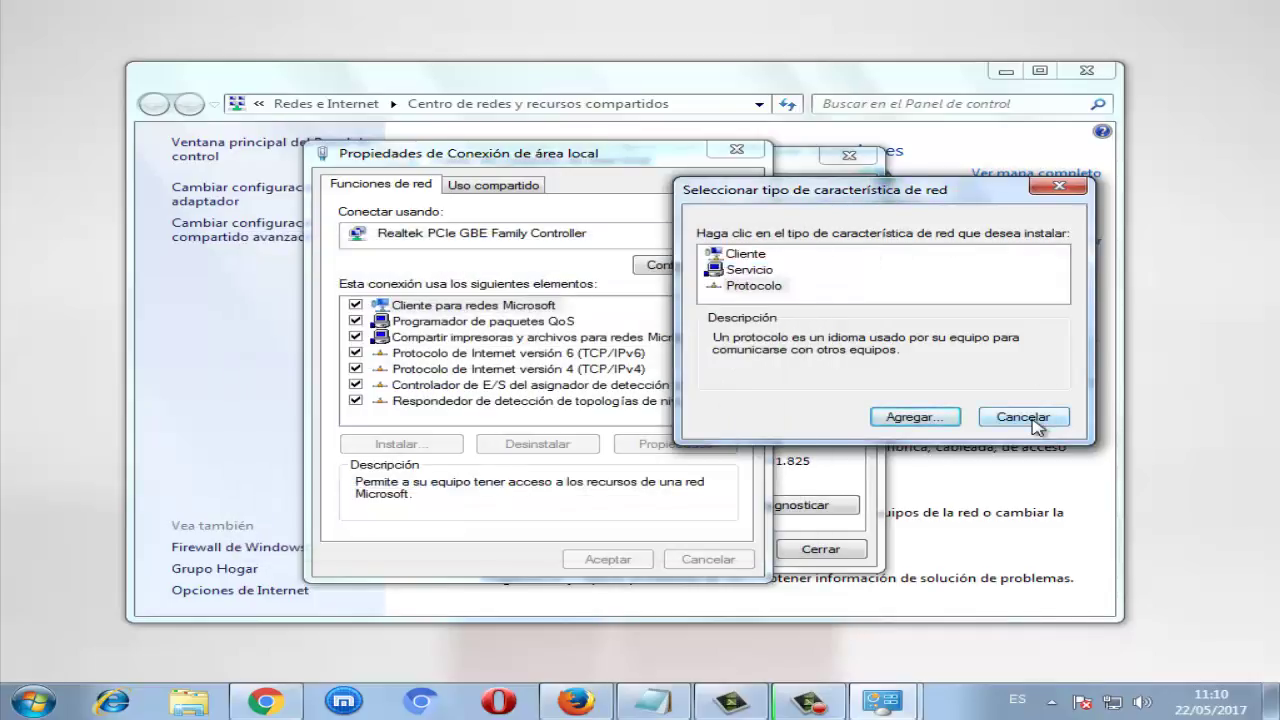
{"action": "left_click", "coordinate": [1023, 418]}
Close the local area connection's properties and status windows and the Centro de redes y recursos compartidos
{"action": "left_click", "coordinate": [736, 153]}
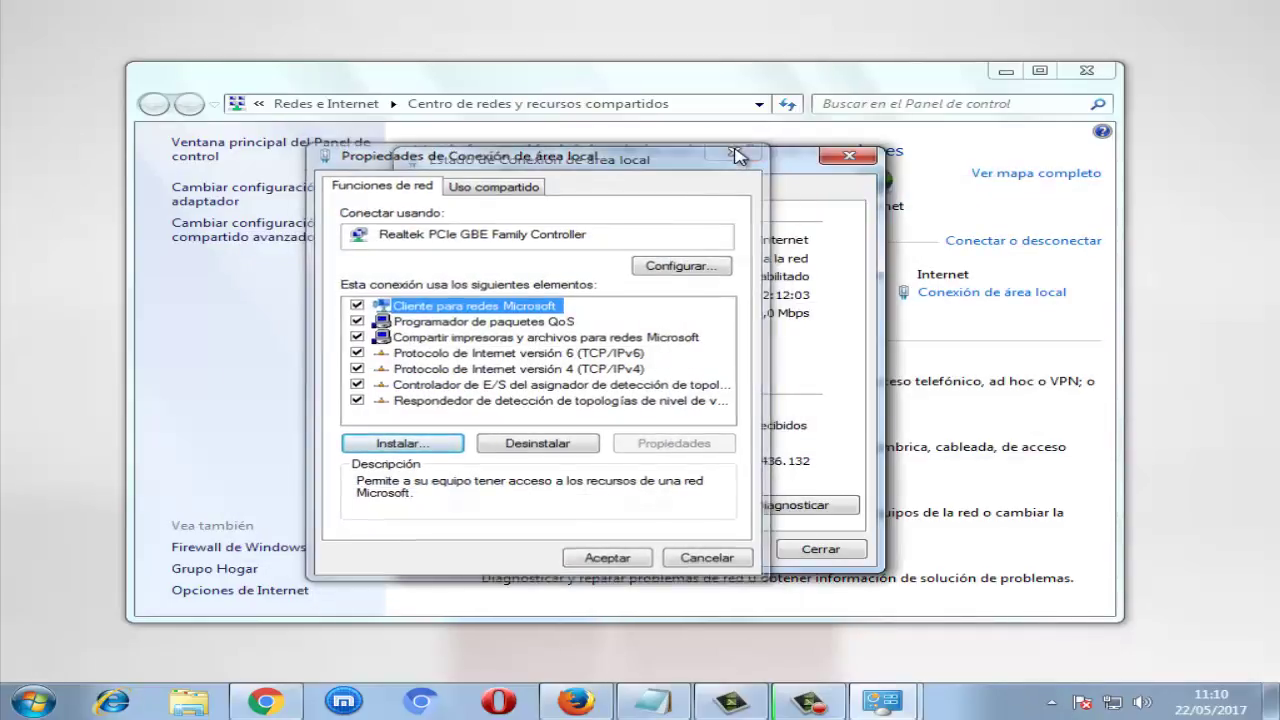
{"action": "left_click", "coordinate": [850, 156]}
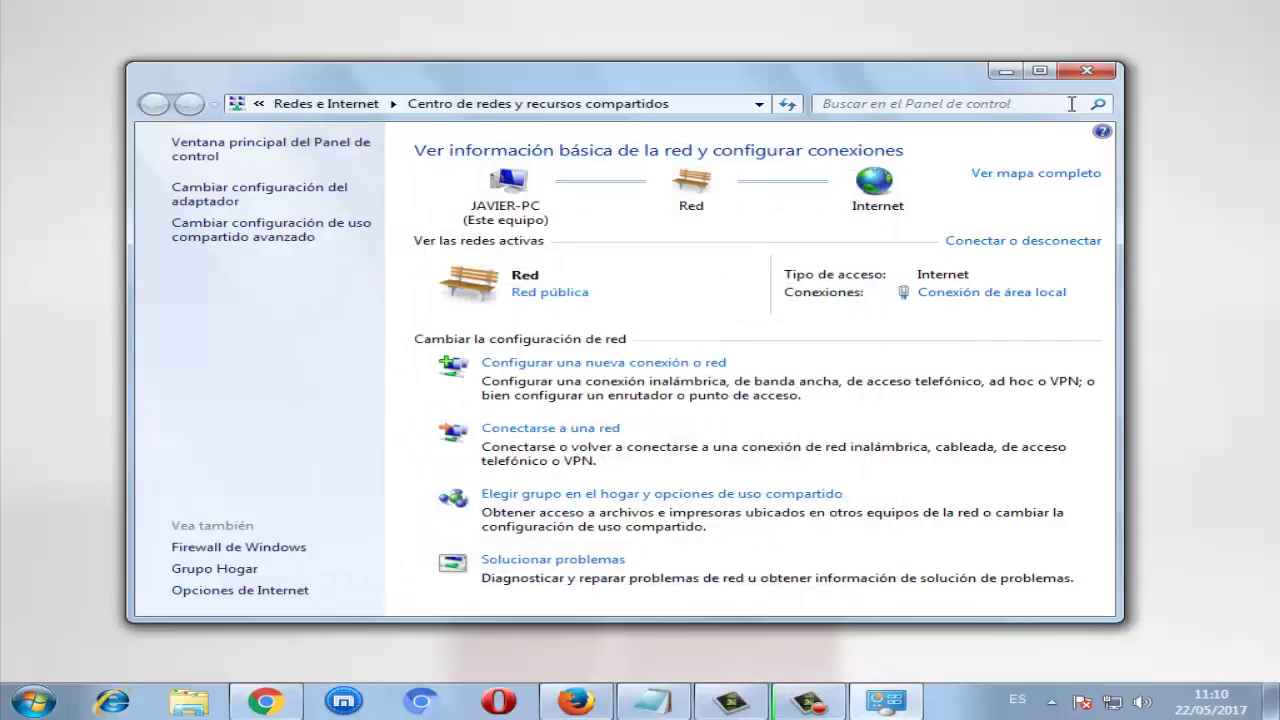
{"action": "left_click", "coordinate": [1086, 72]}
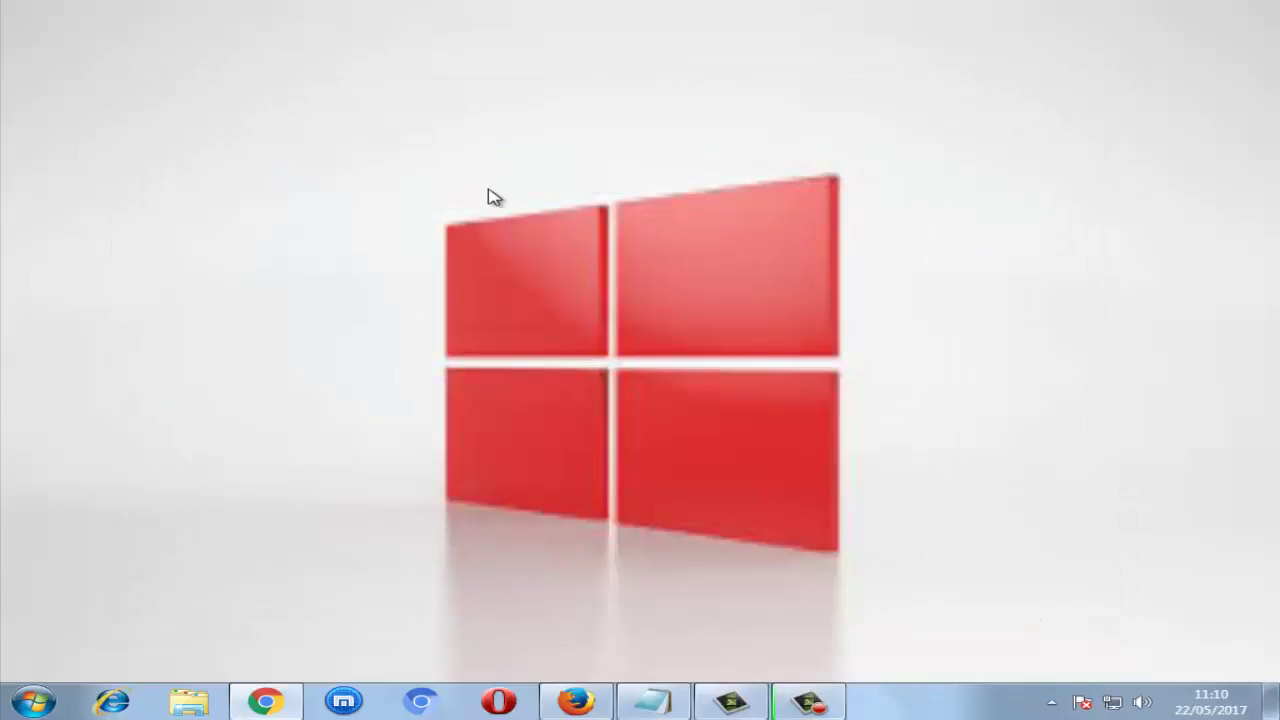
{"action": "right_click", "coordinate": [445, 199]}
{"action": "left_click", "coordinate": [555, 255]}
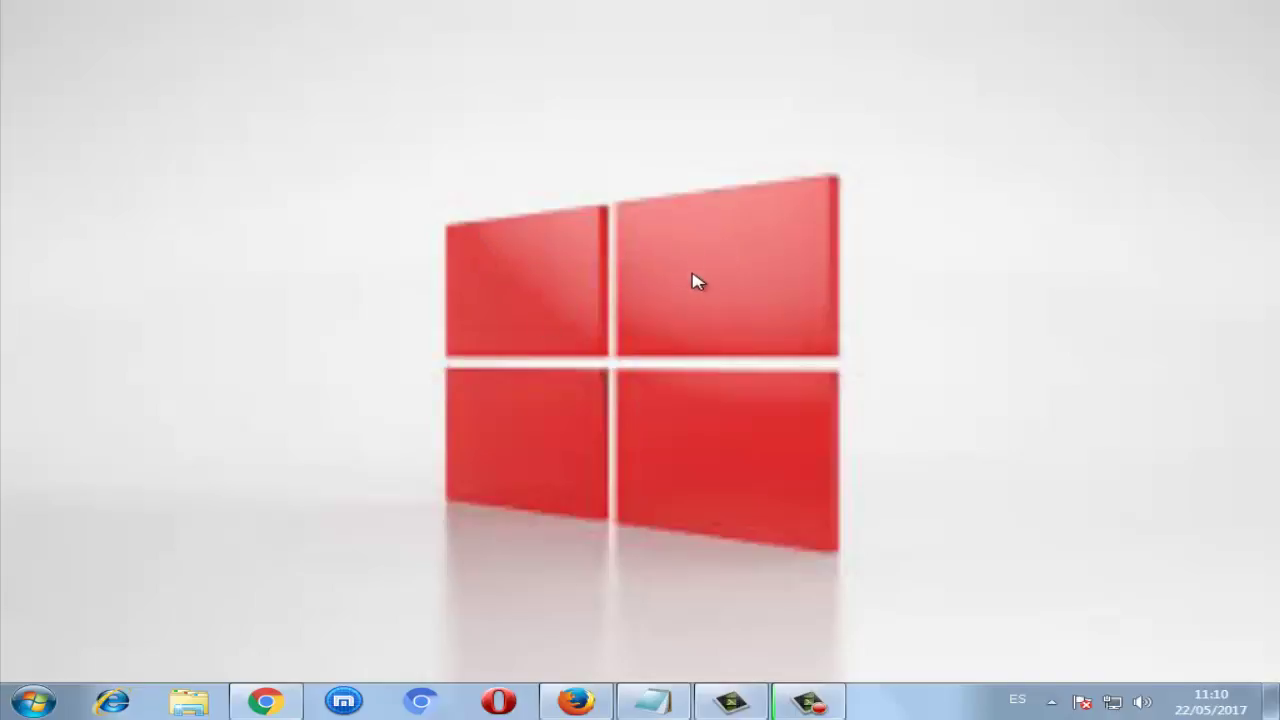
{"action": "right_click", "coordinate": [517, 299]}
{"action": "left_click", "coordinate": [566, 348]}
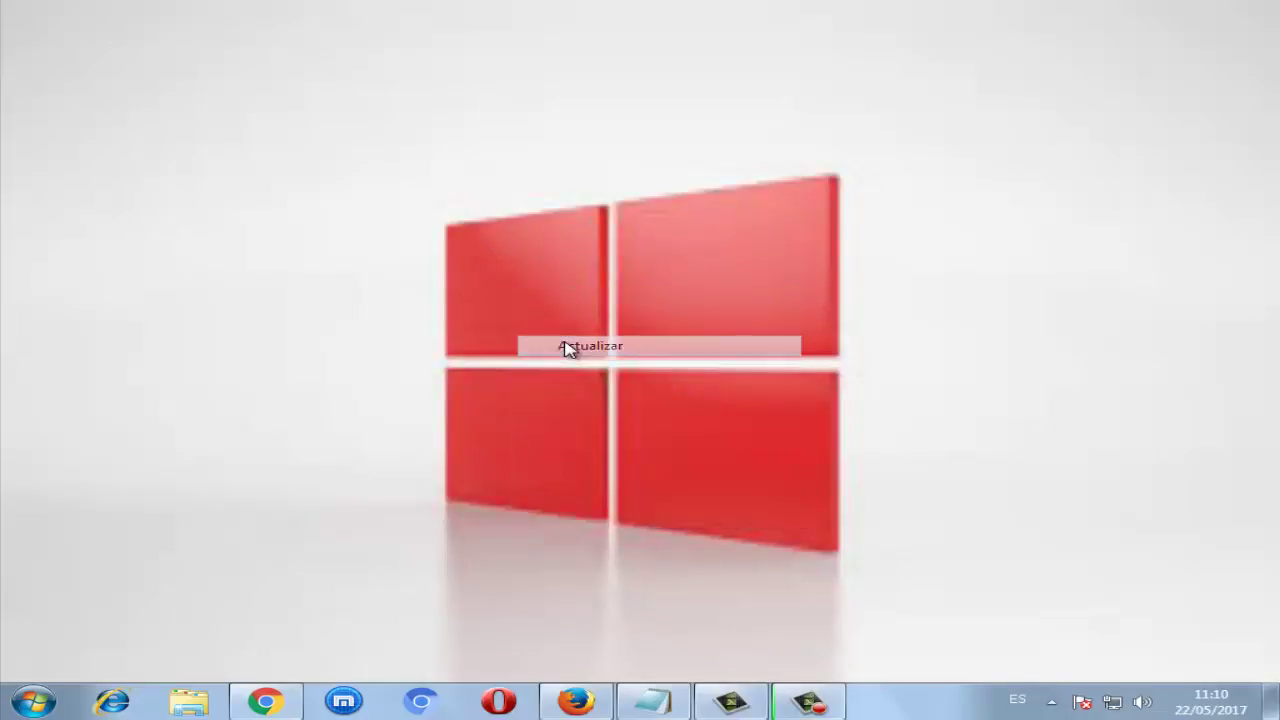